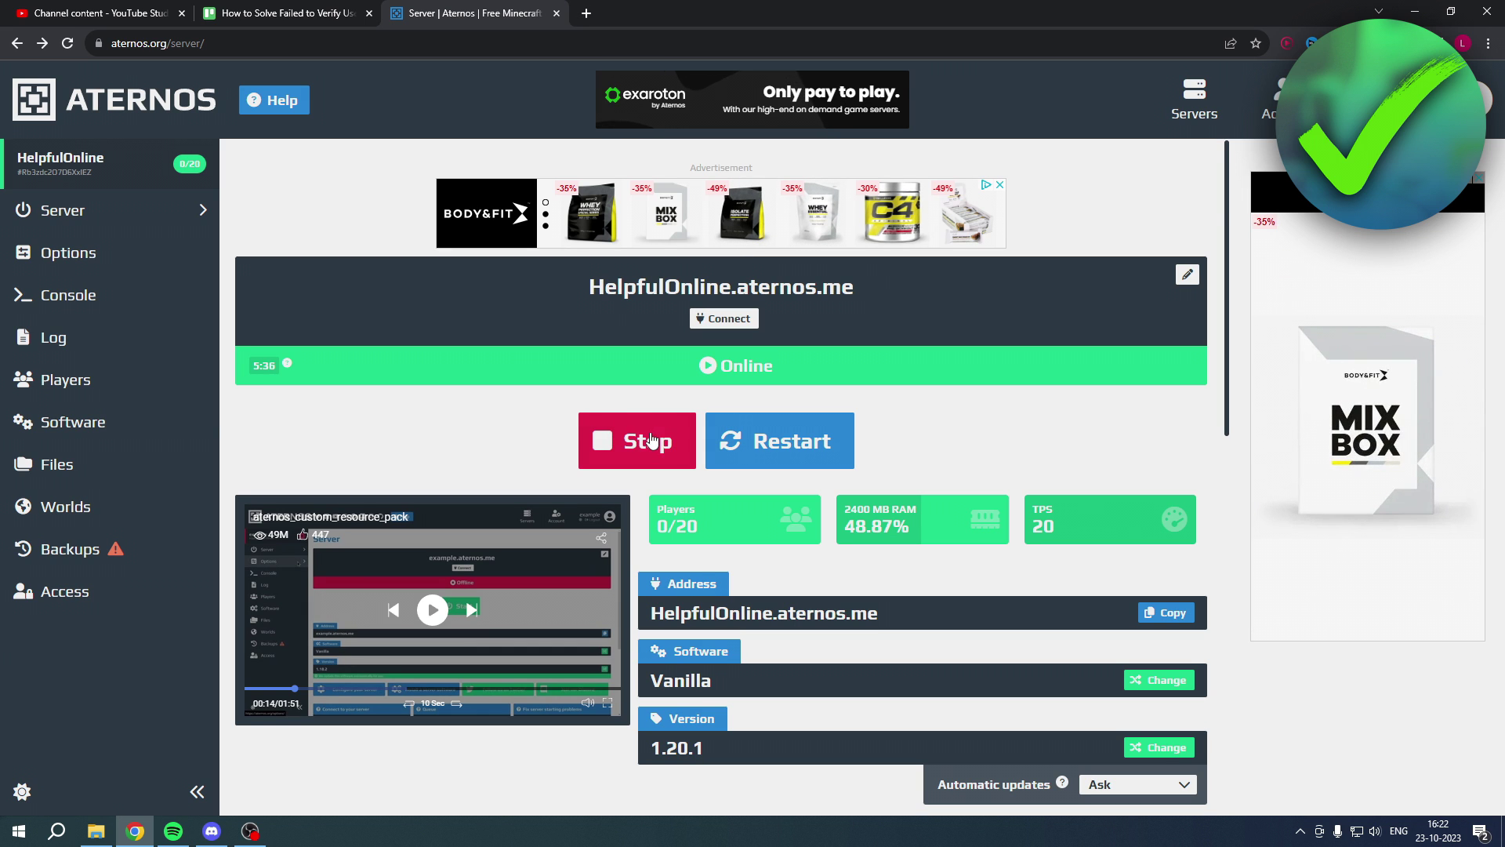
Step: Stop the running HelpfulOnline server from its overview page
click(652, 440)
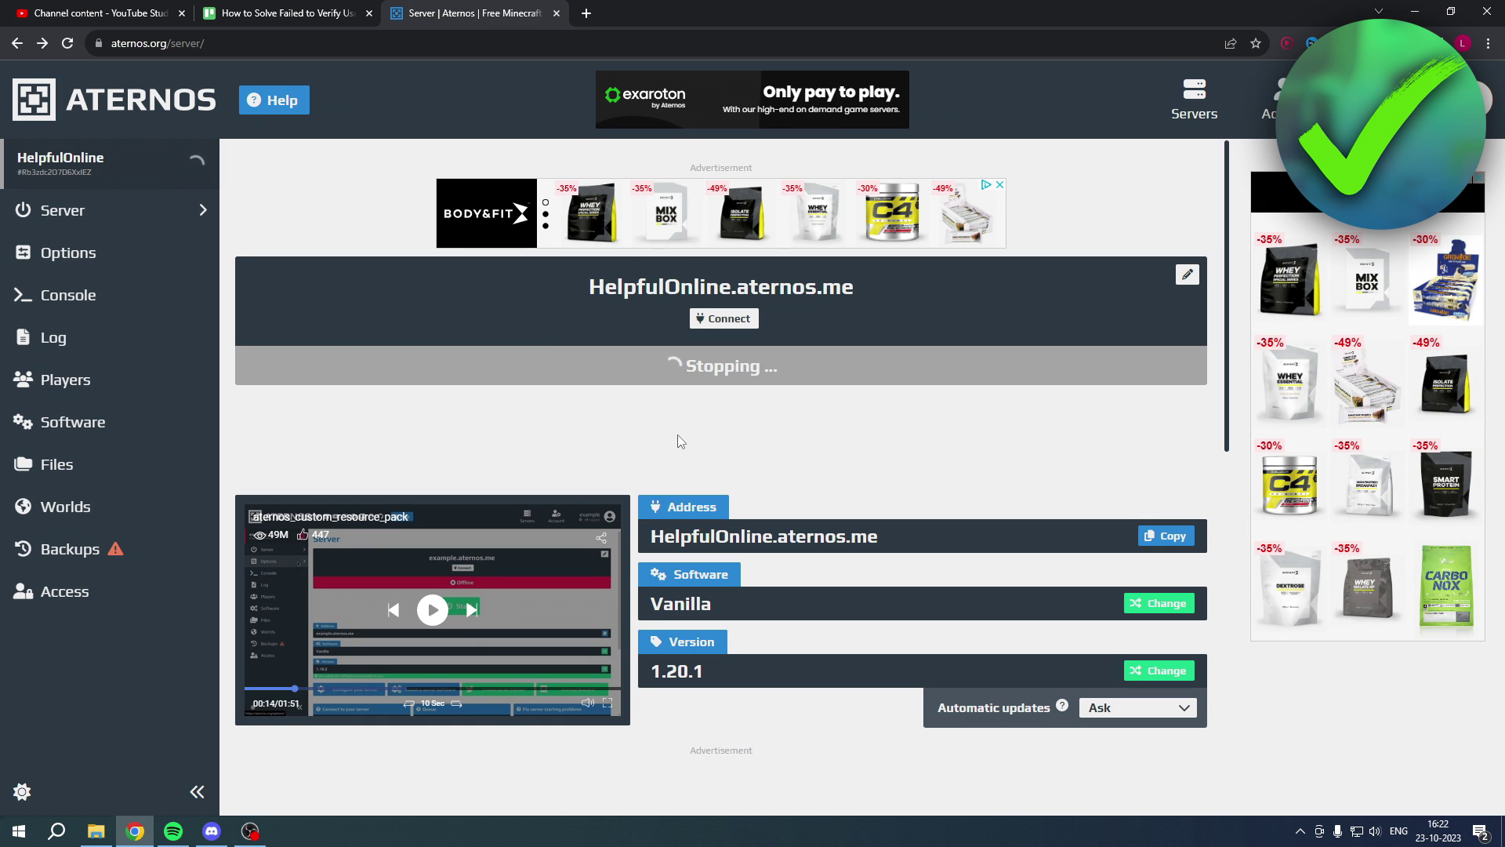
Step: Try the Options page while the server stops, then return to the server overview
click(90, 256)
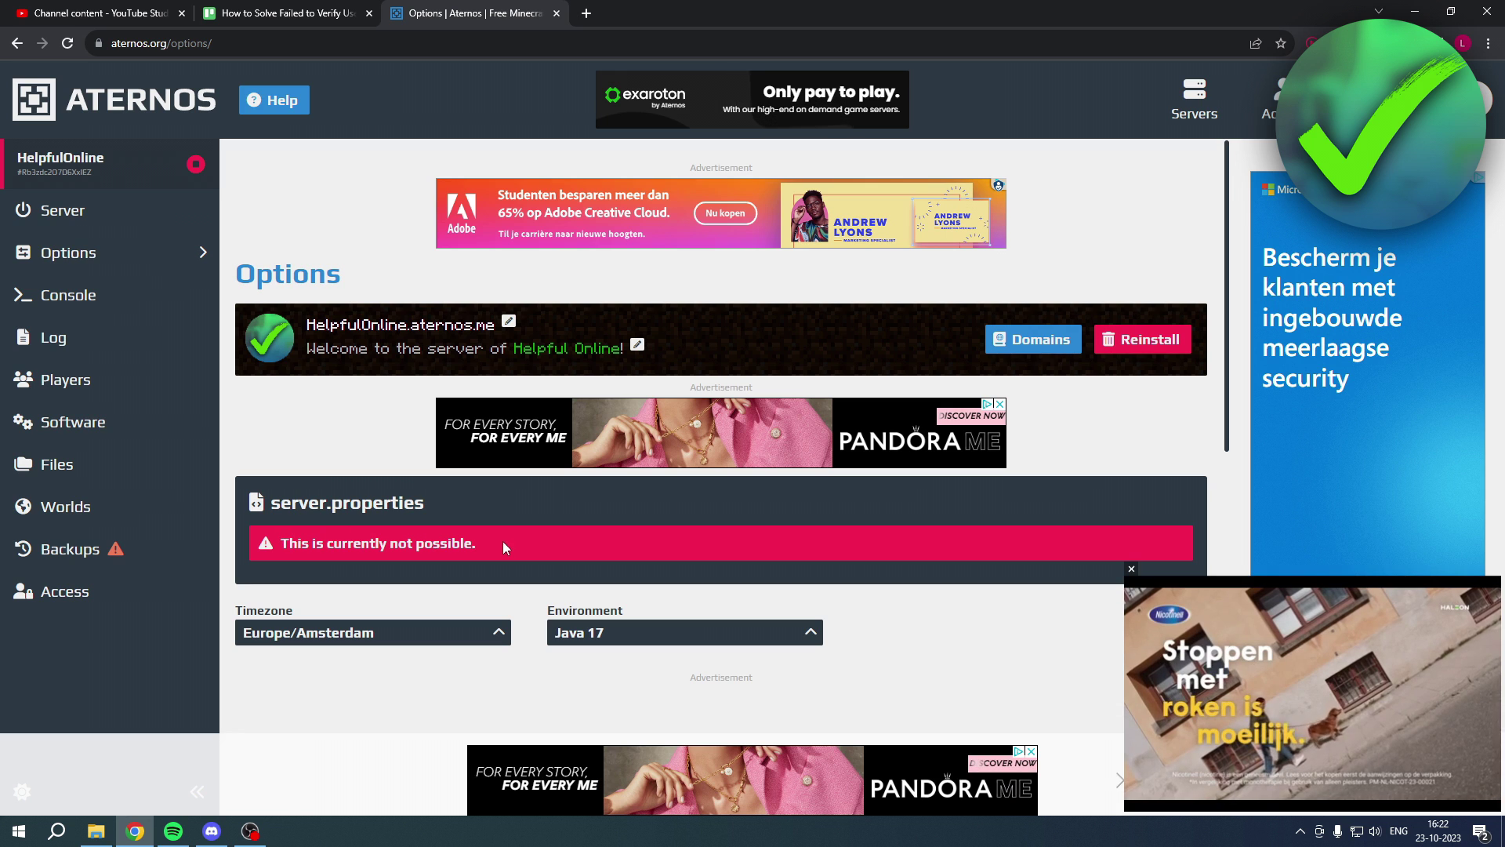
click(71, 211)
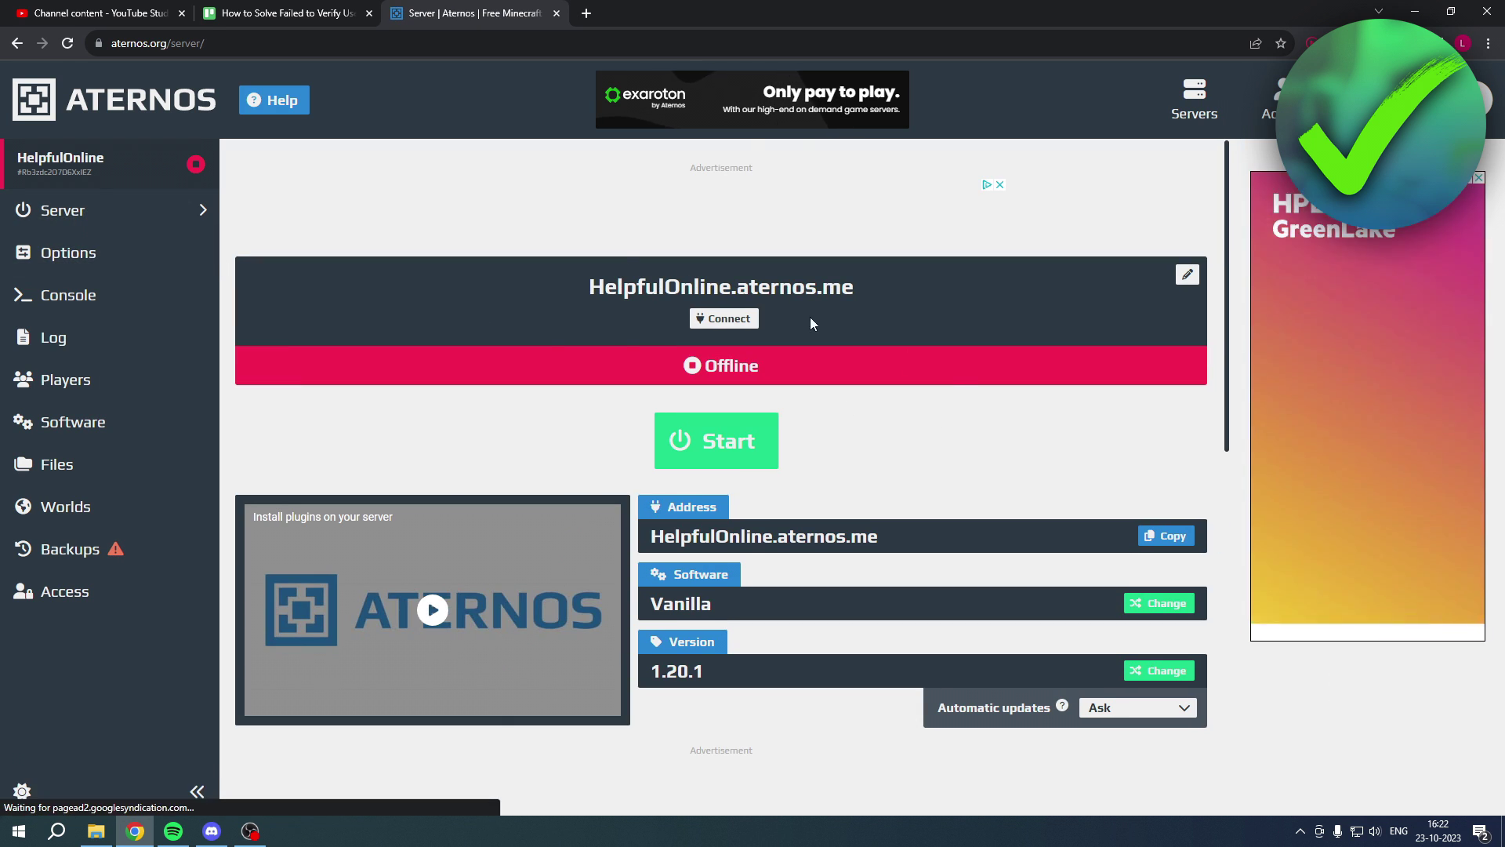
Step: Turn on the Cracked toggle in server.properties, setting online-mode to false
click(67, 44)
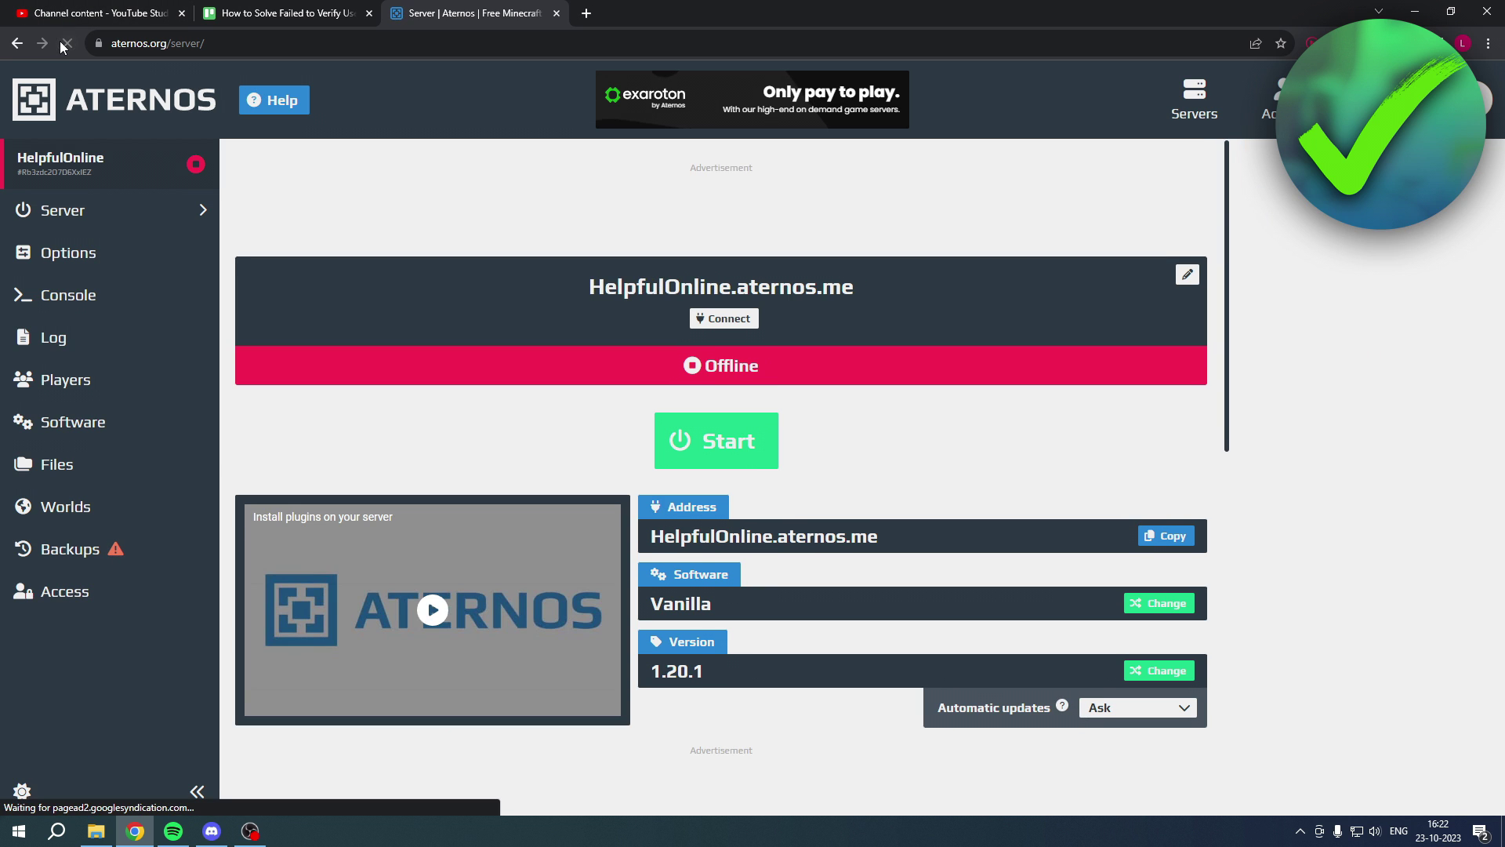
click(72, 253)
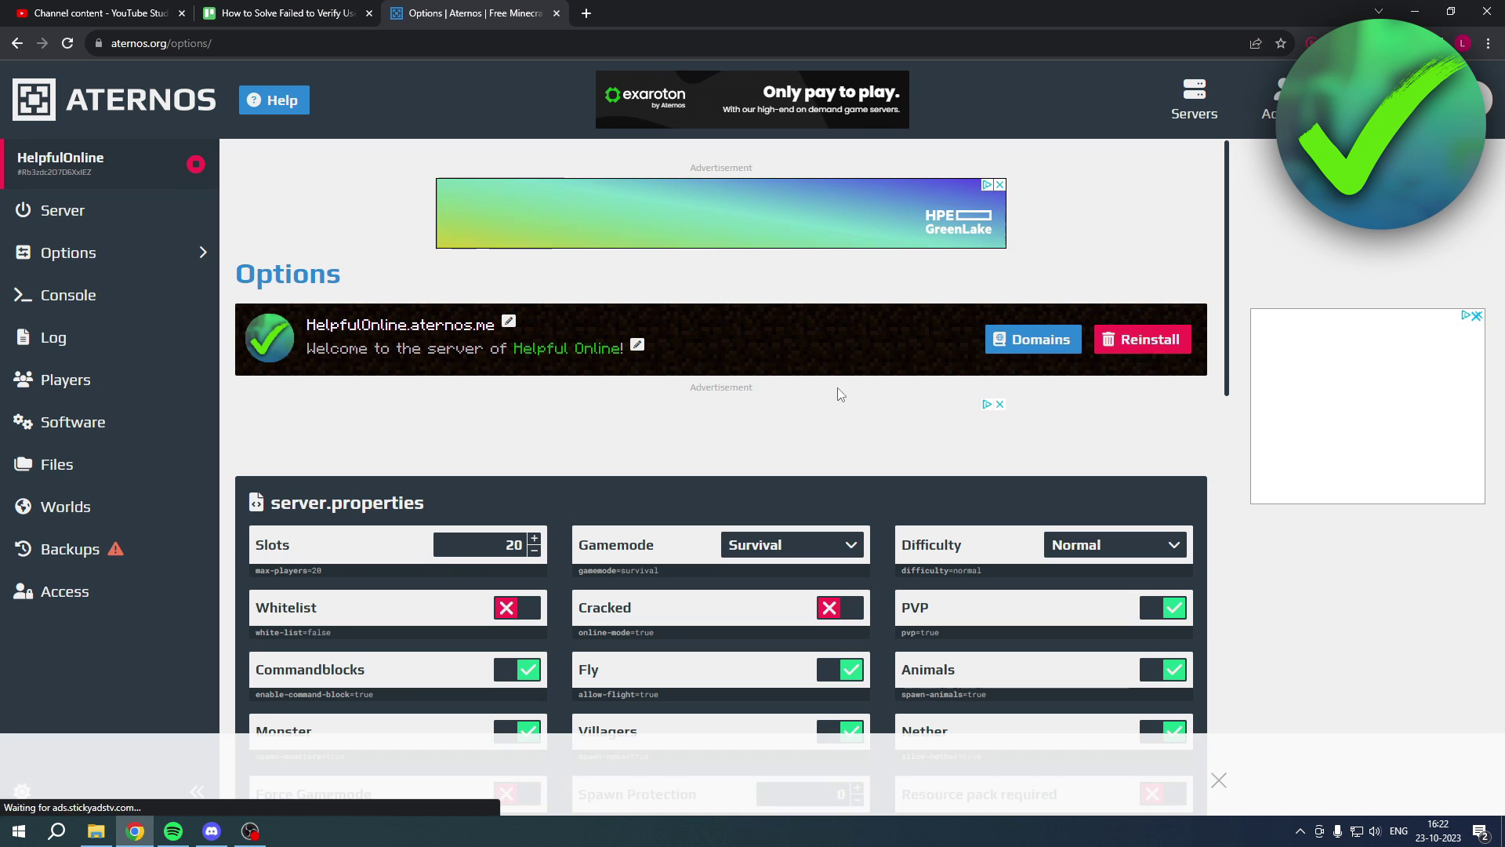
scroll(841, 398, down, 2)
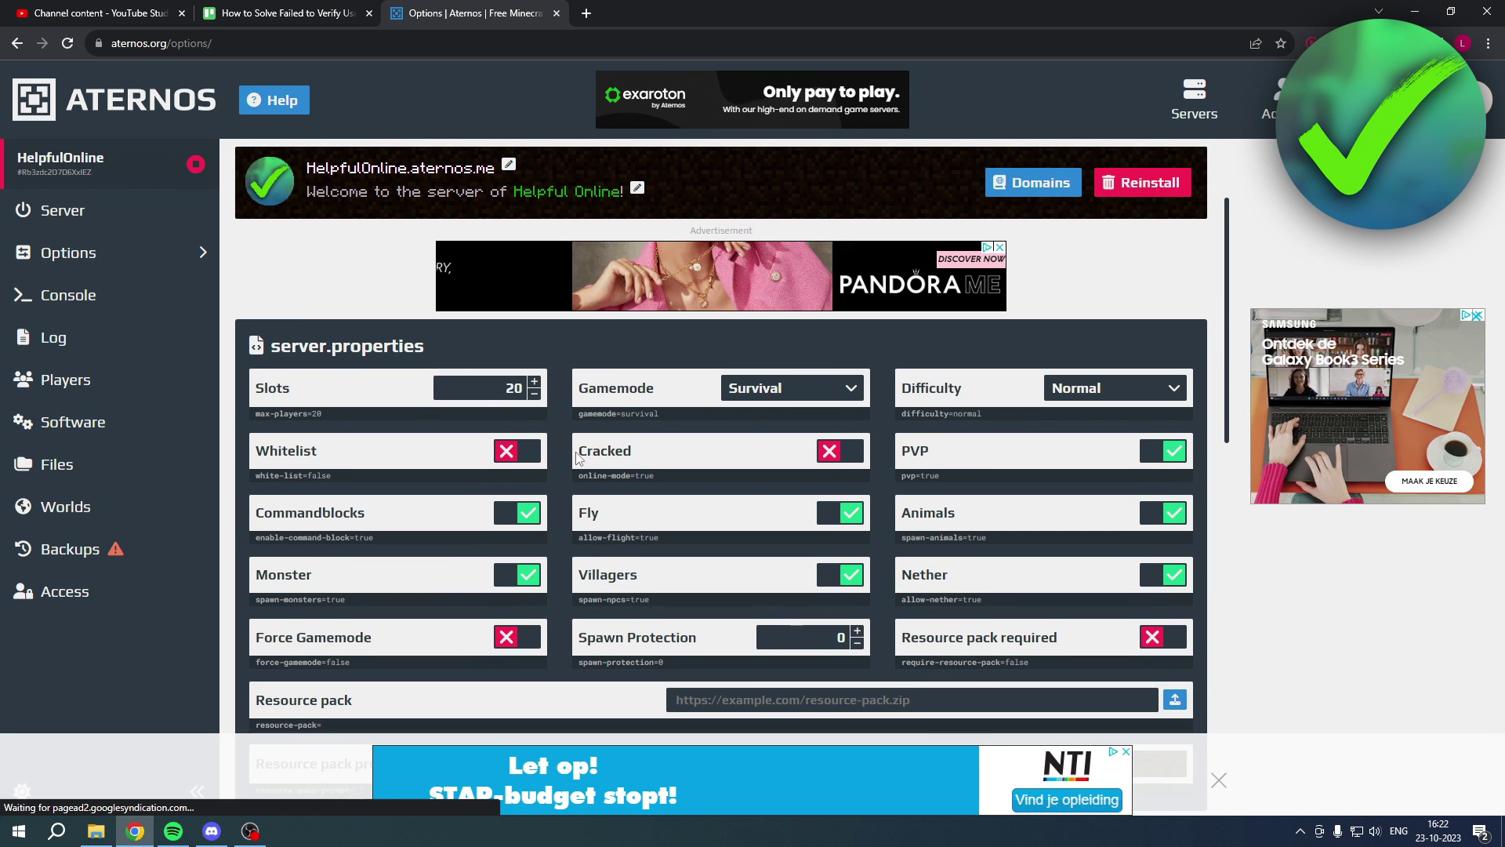
double_click(605, 450)
click(635, 458)
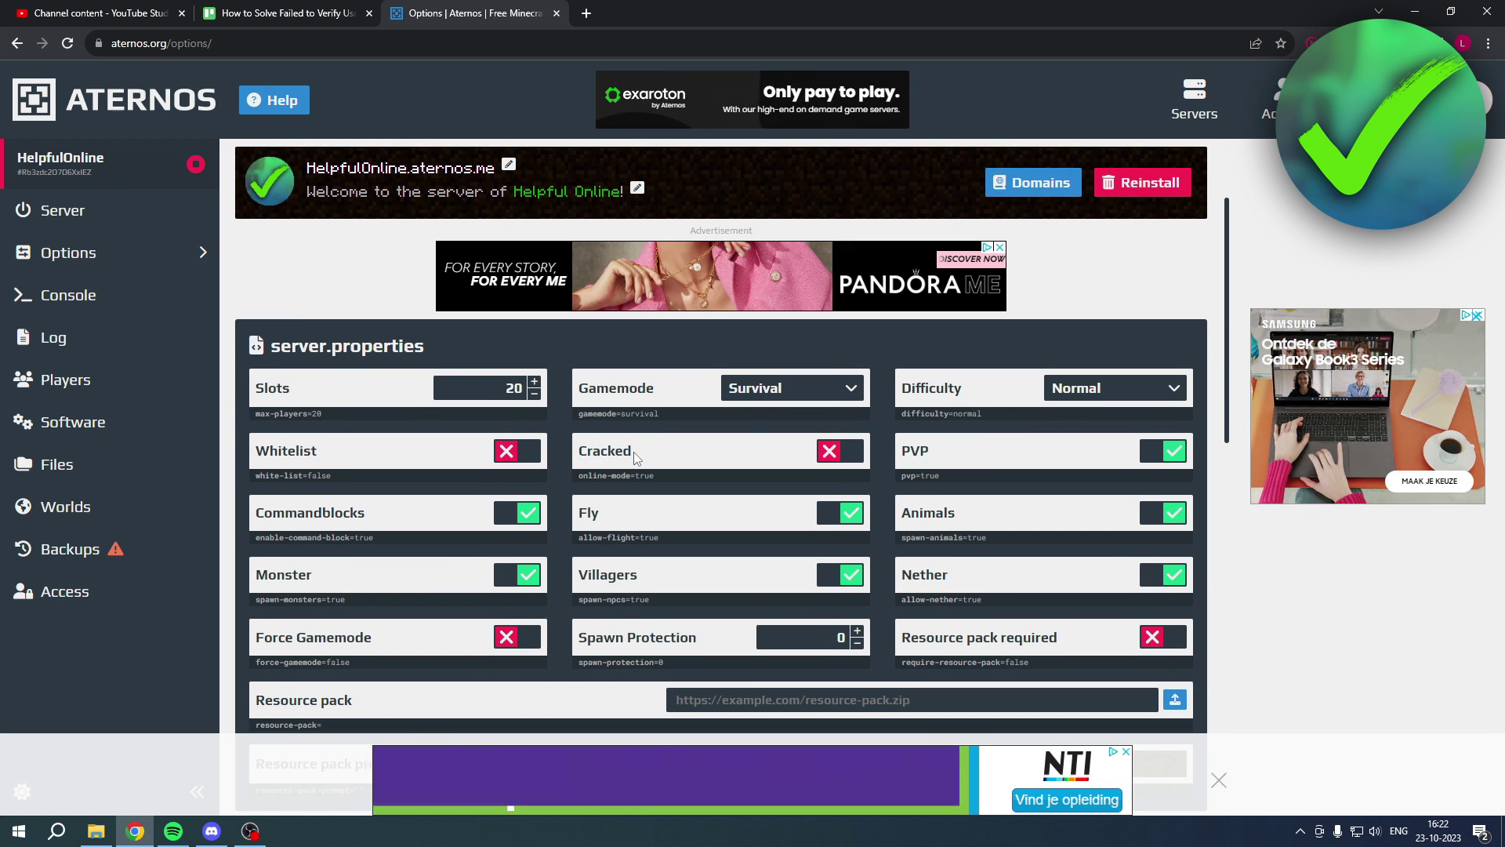
click(832, 456)
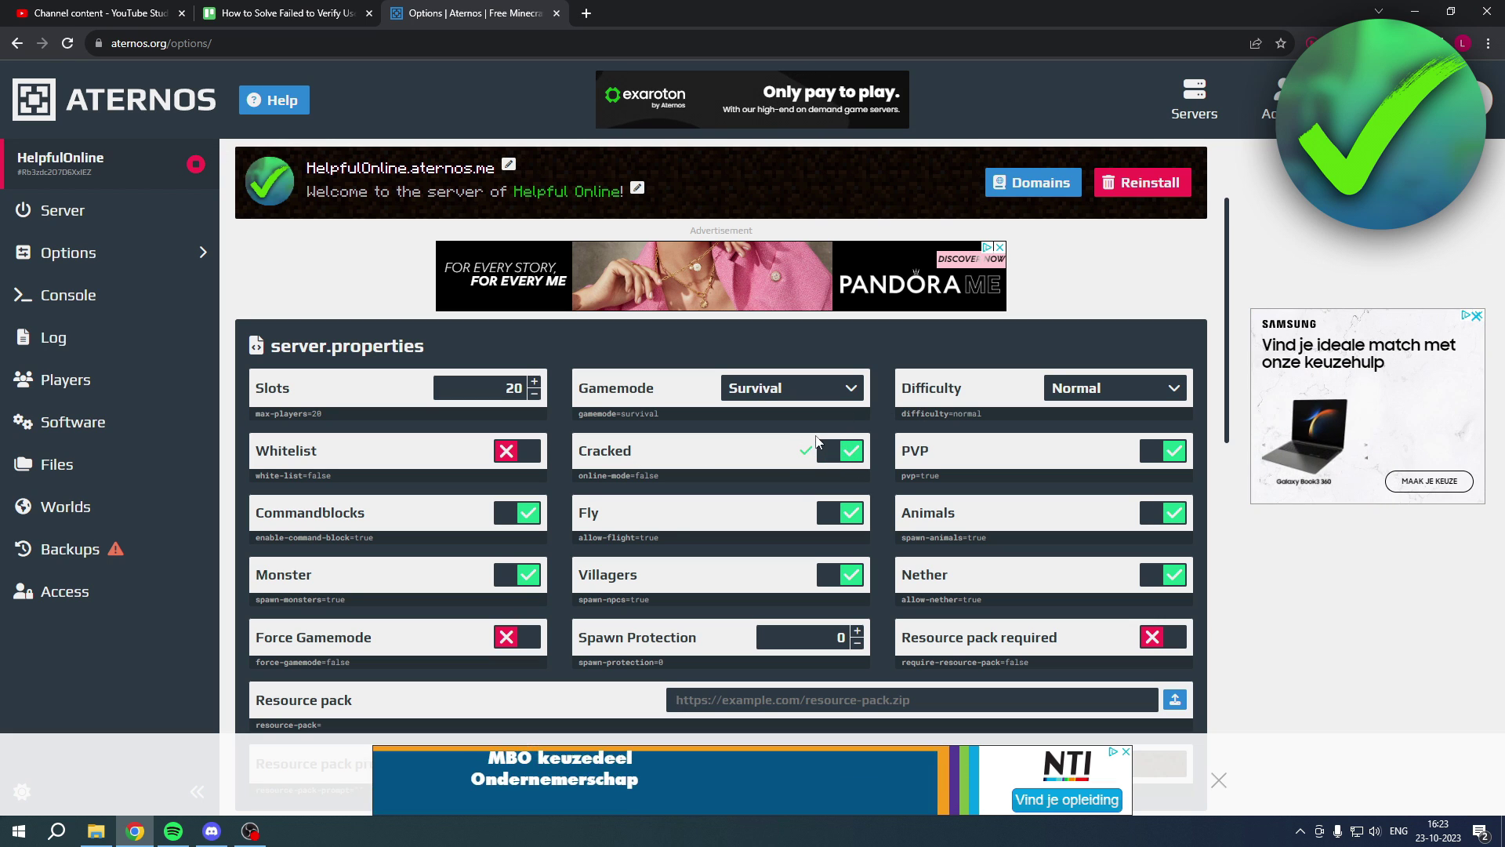
scroll(816, 436, down, 3)
scroll(820, 445, down, 3)
Step: Reload the options to confirm Cracked stayed on, then go back to the overview
click(66, 44)
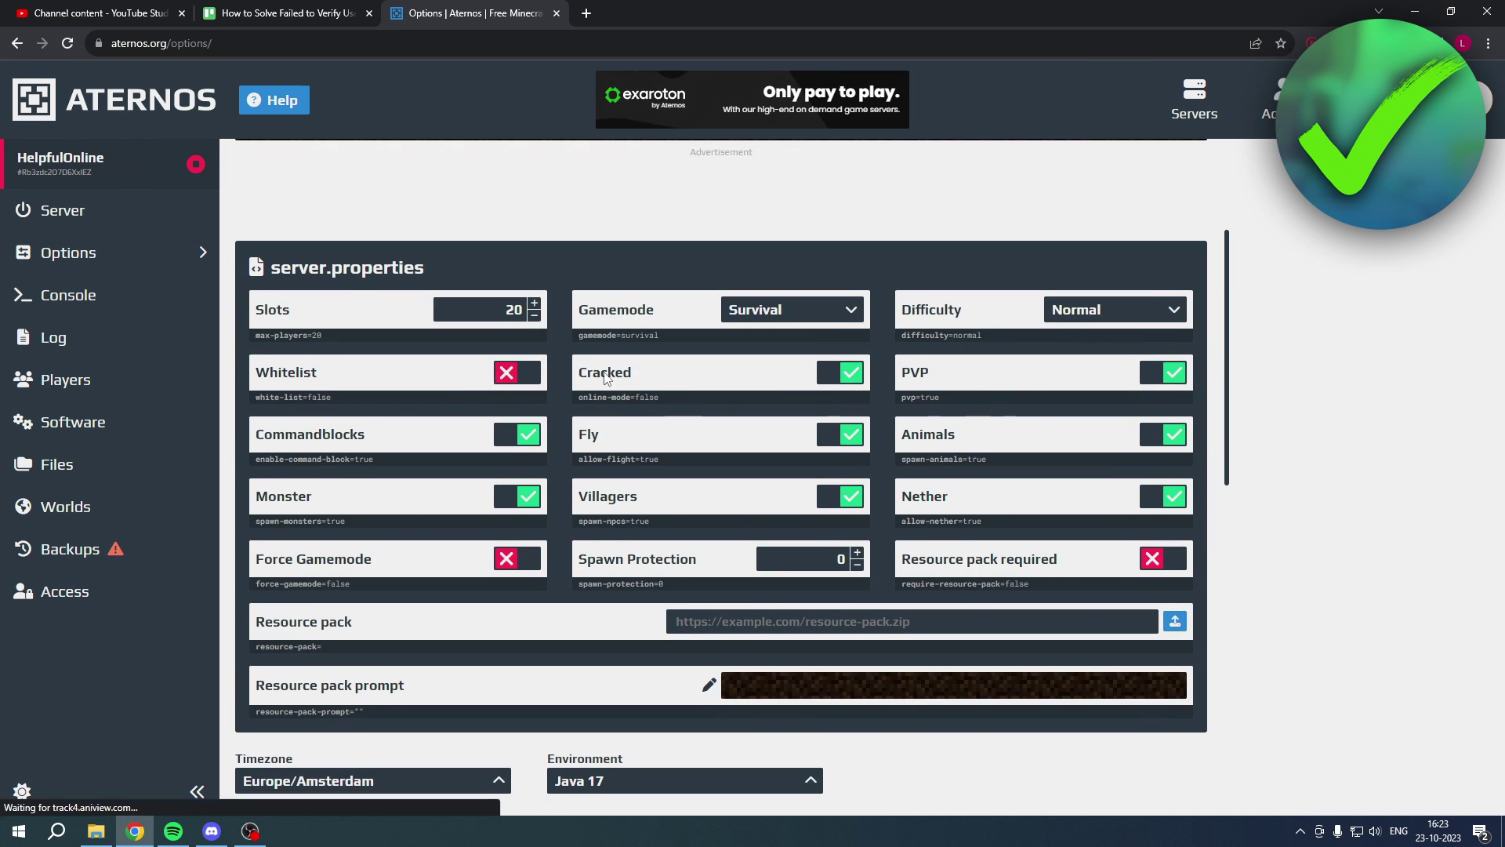
double_click(603, 374)
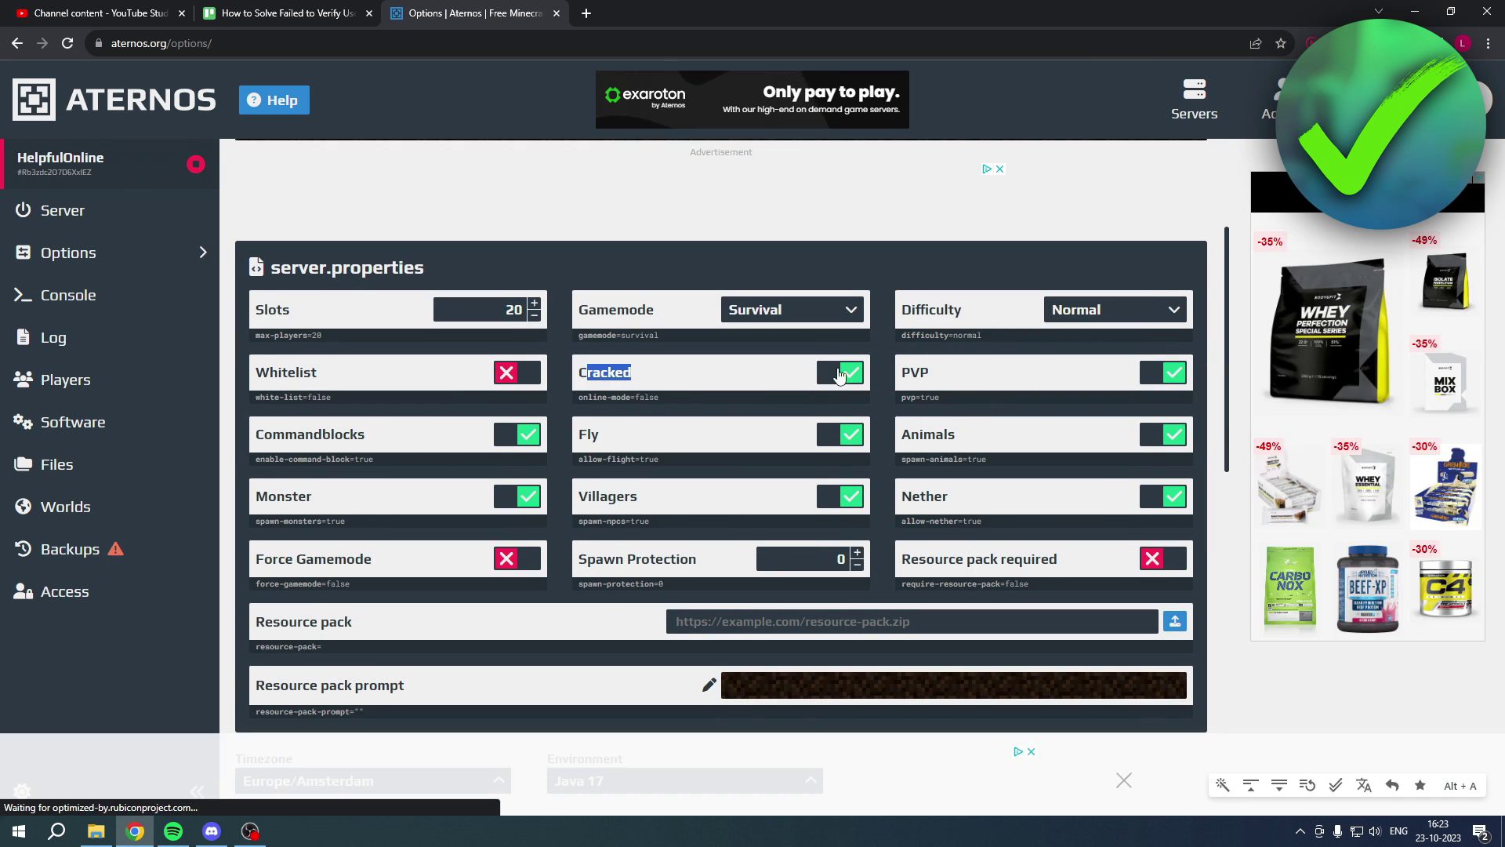
click(66, 212)
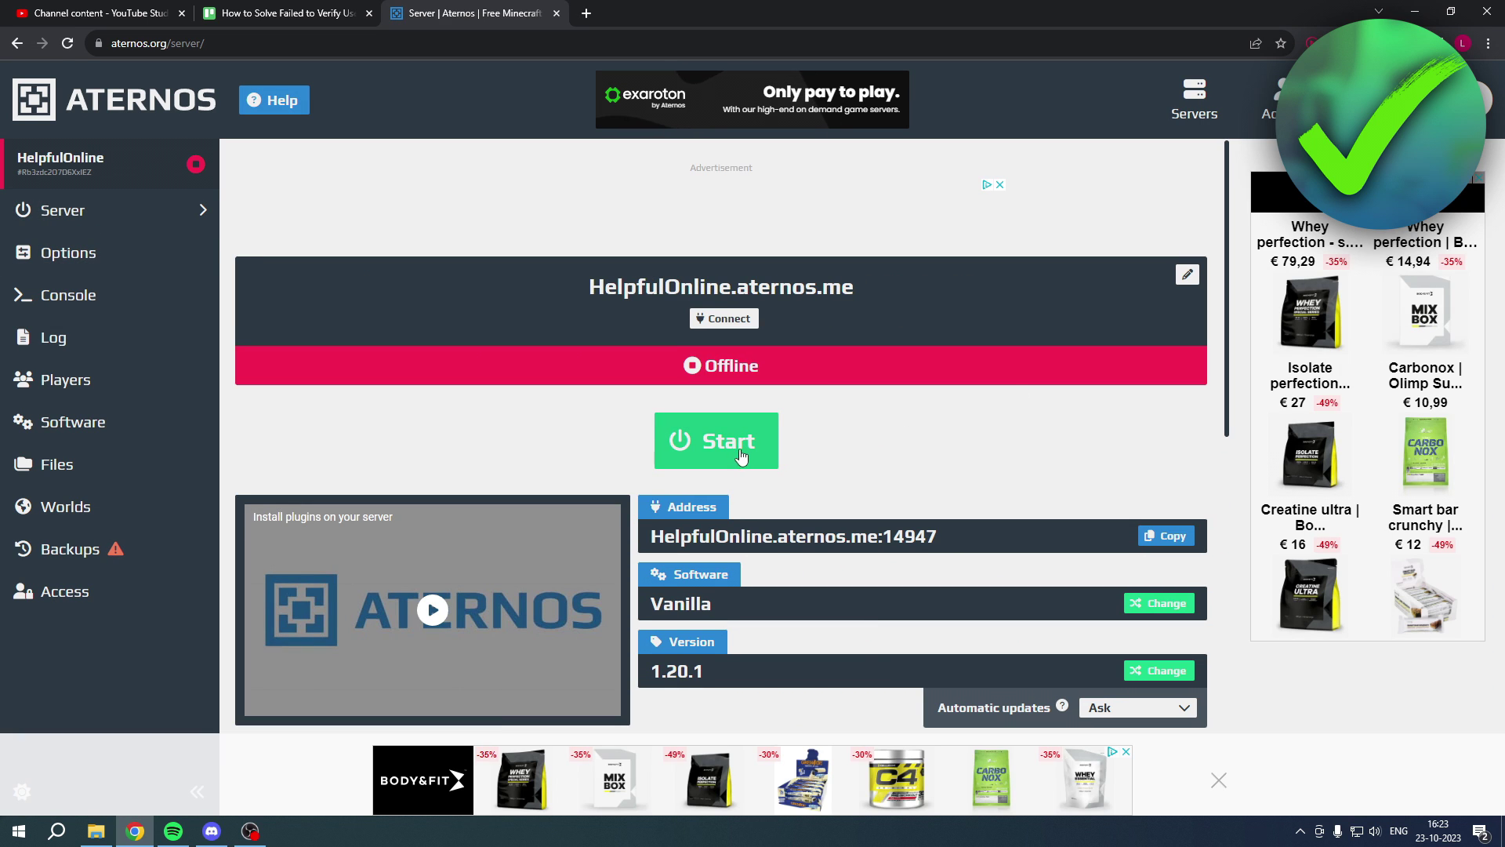
Step: Start HelpfulOnline again so it runs with Cracked enabled
click(714, 440)
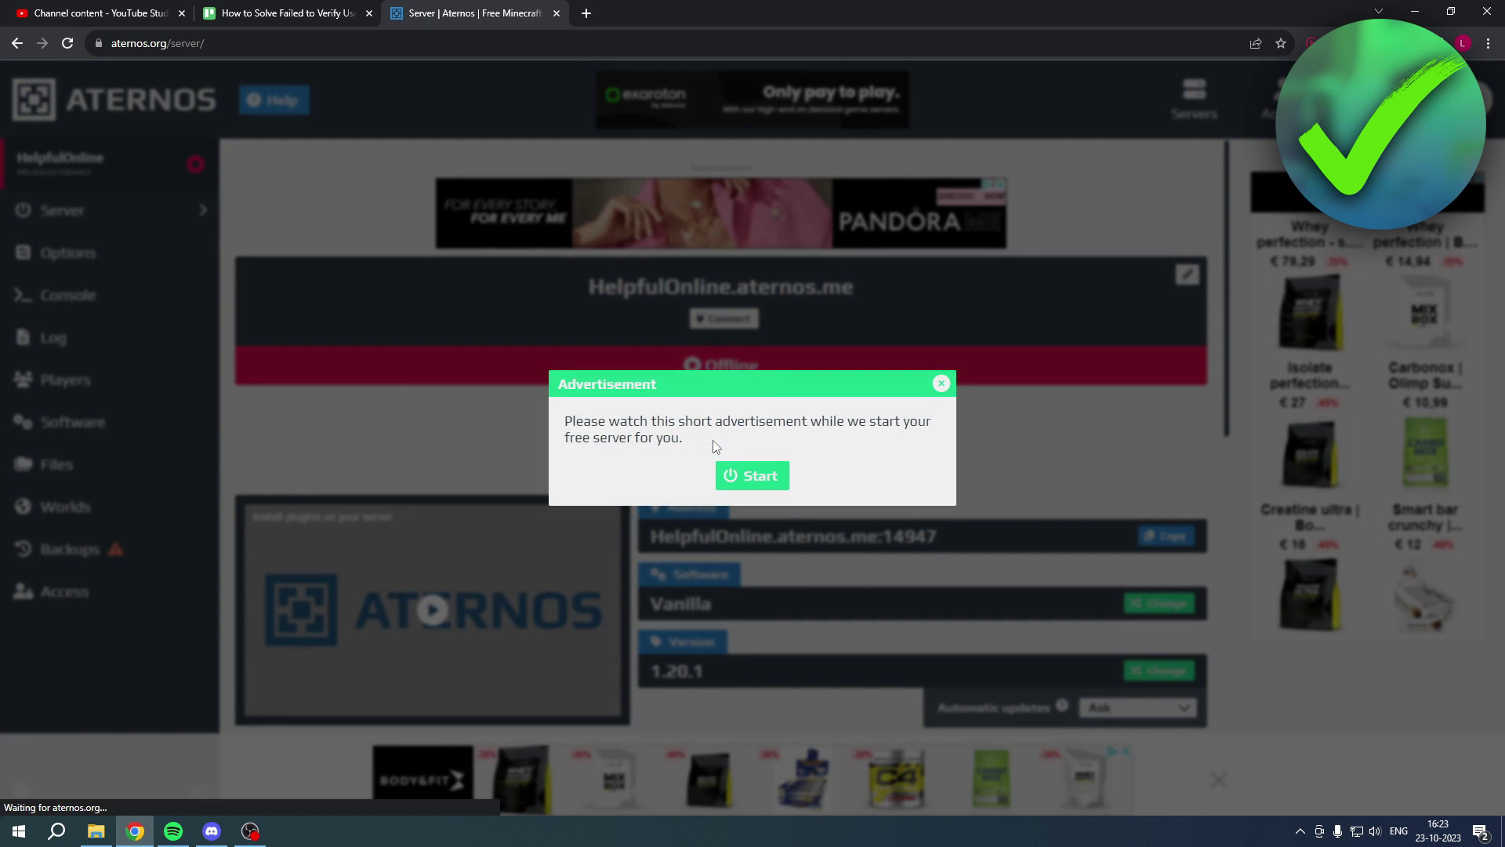